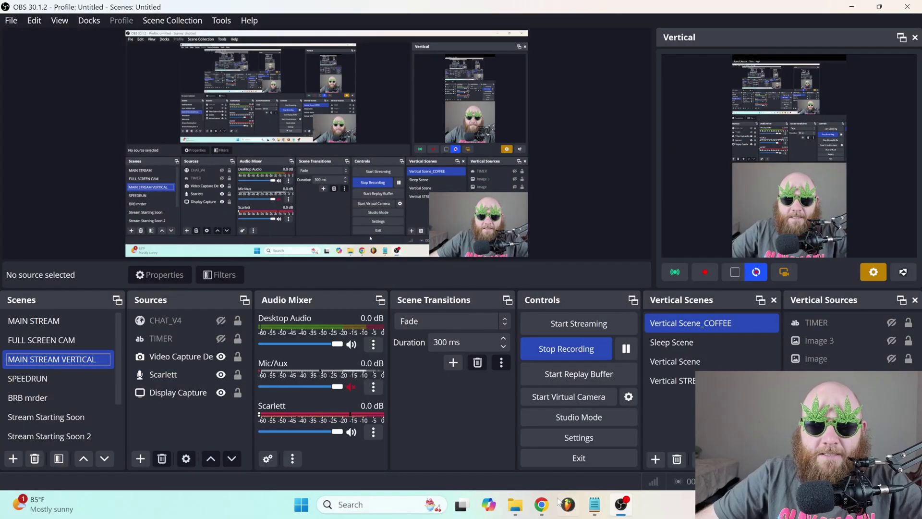
# Step: Compare the Extend and Cover remix modes in the Remix panel, ending back on Cover
pyautogui.moveTo(542, 504)
pyautogui.click(541, 439)
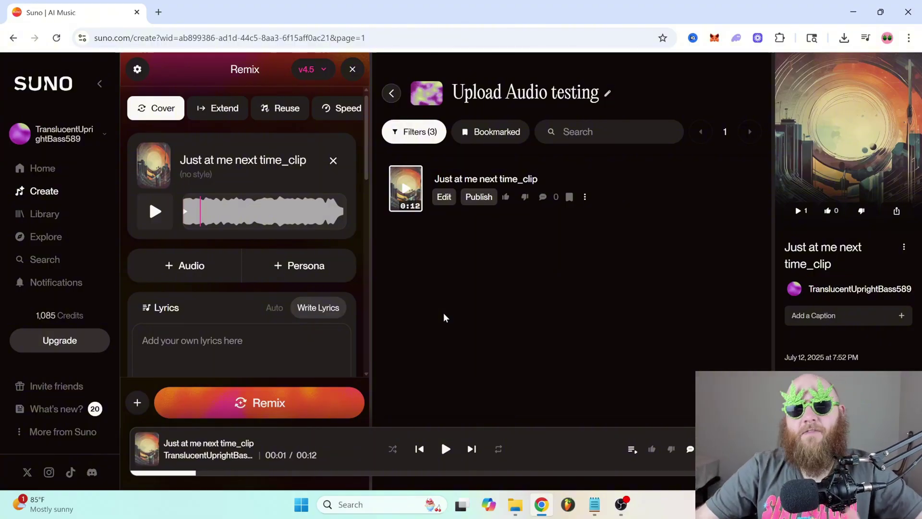
pyautogui.click(197, 116)
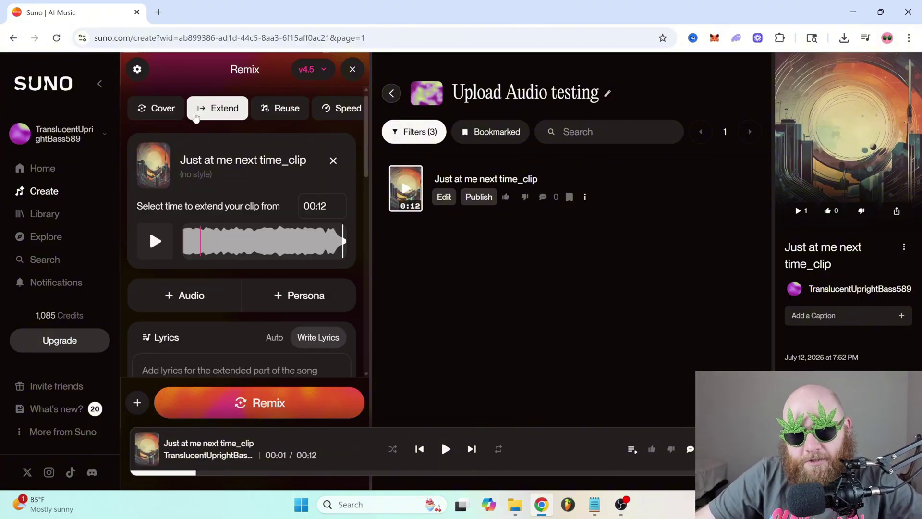
pyautogui.click(152, 111)
pyautogui.click(211, 114)
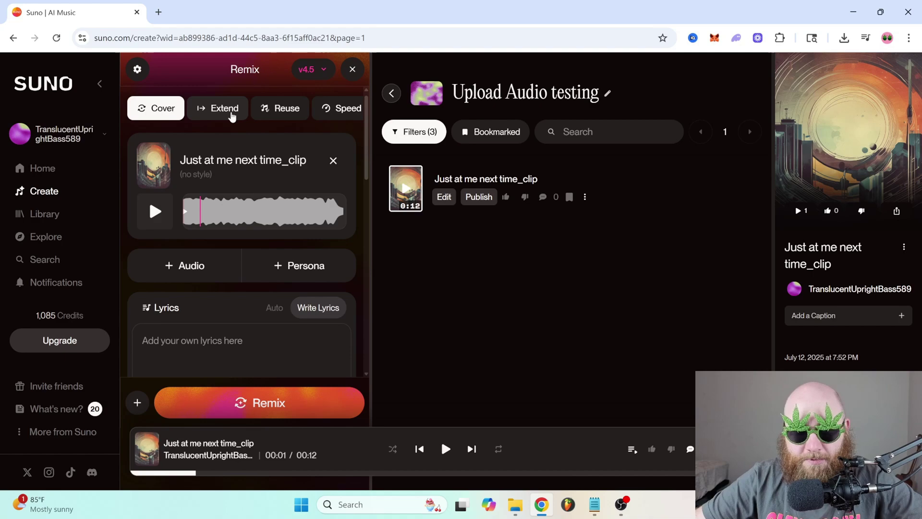
pyautogui.click(231, 115)
pyautogui.click(161, 109)
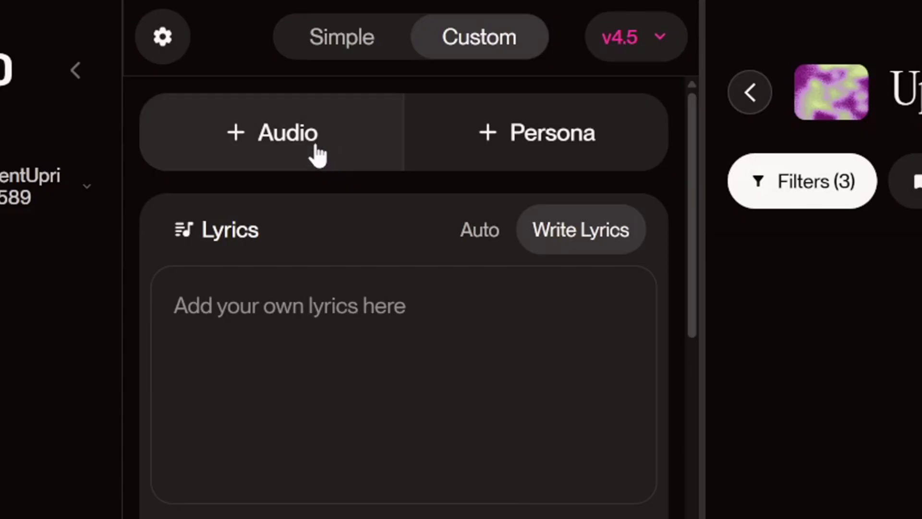
# Step: Upload the full 12-second 'Just at me next time_clip' audio and load it for a Cover remix
pyautogui.click(317, 154)
pyautogui.click(289, 220)
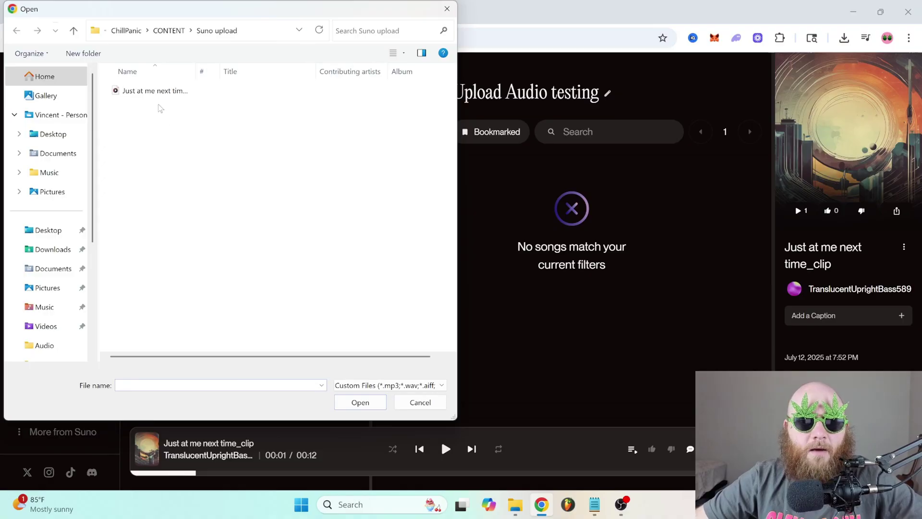
pyautogui.doubleClick(157, 92)
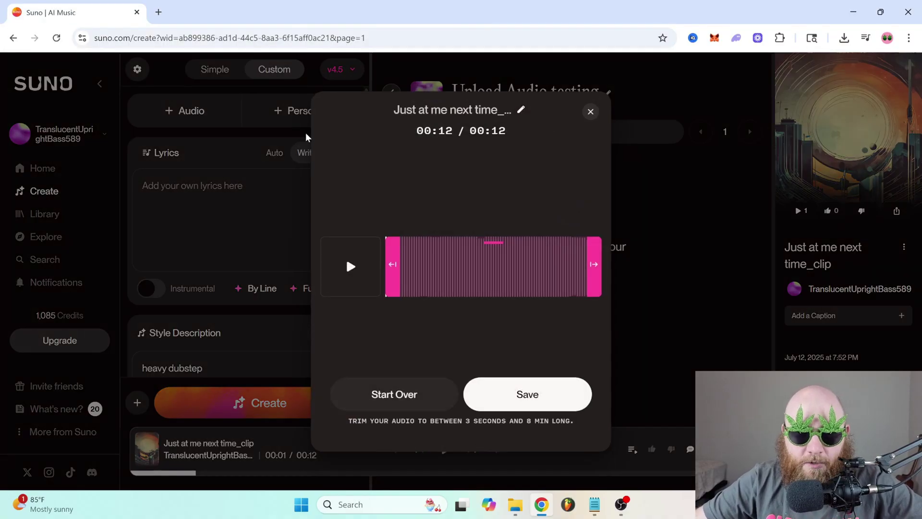
pyautogui.click(522, 404)
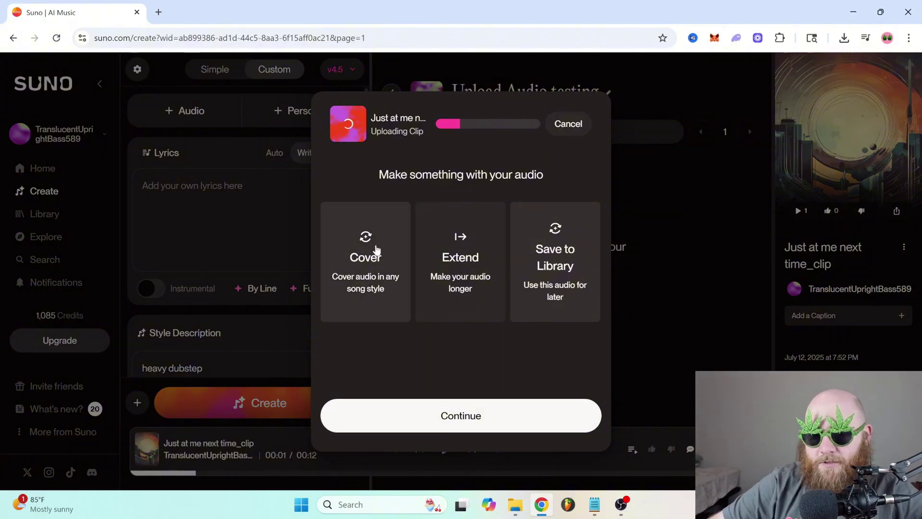
pyautogui.click(461, 417)
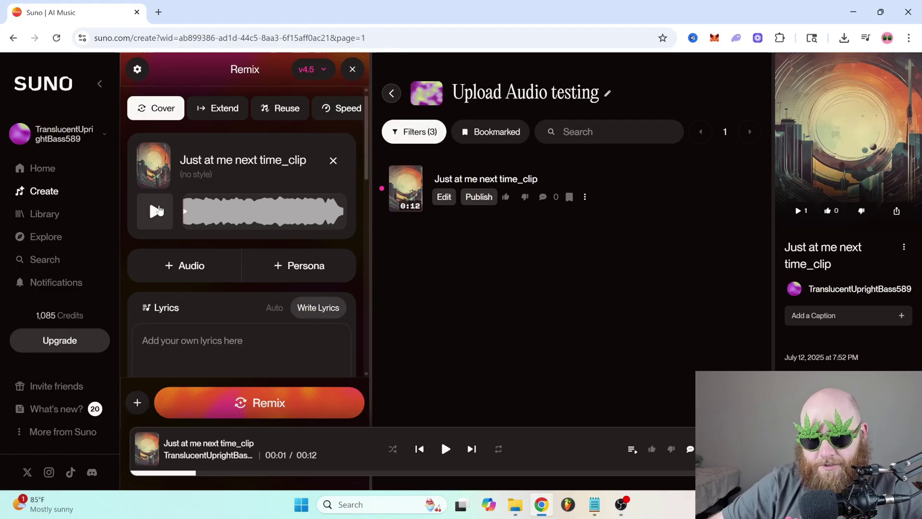
# Step: Play the uploaded clip briefly to preview it, then stop playback
pyautogui.click(159, 210)
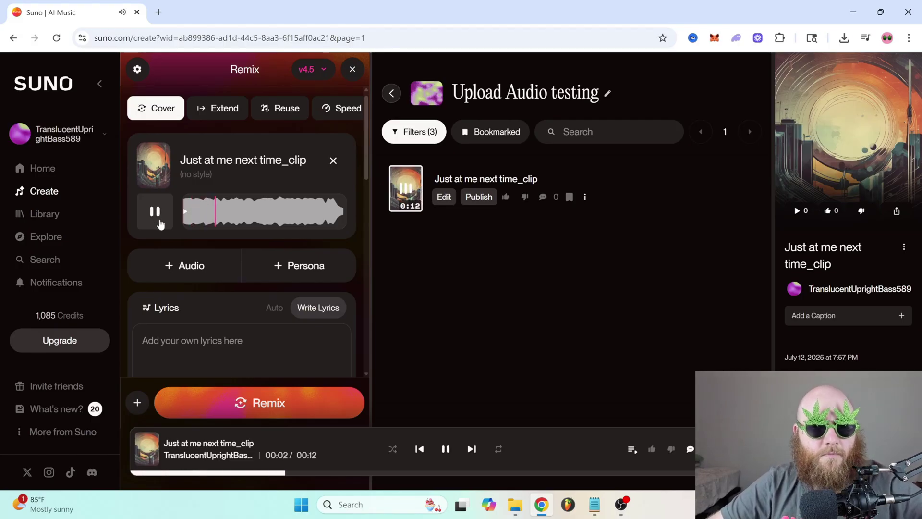
pyautogui.click(160, 223)
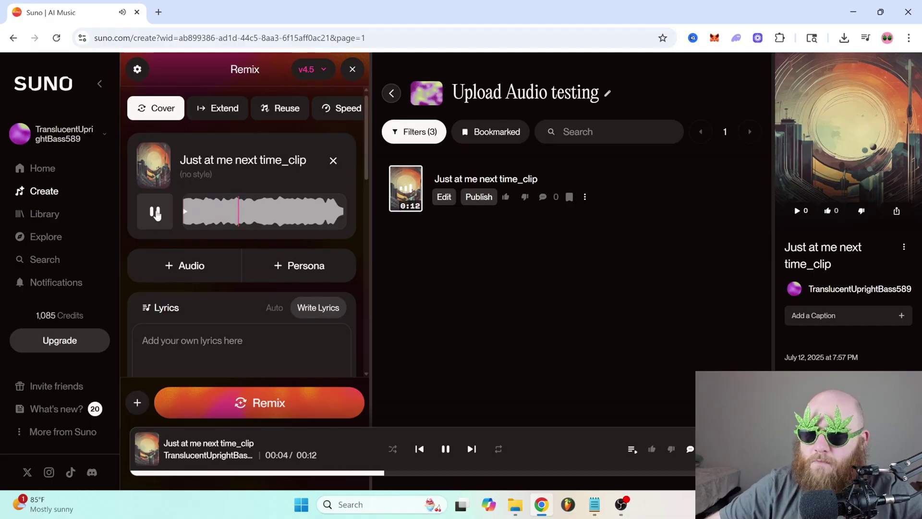
pyautogui.scroll(-1, 238, 292)
# Step: Enter the lyric line 'I should be happy for you but I'm not,' and start a second line
pyautogui.click(238, 293)
pyautogui.write("I should be happy for you but I'm not,")
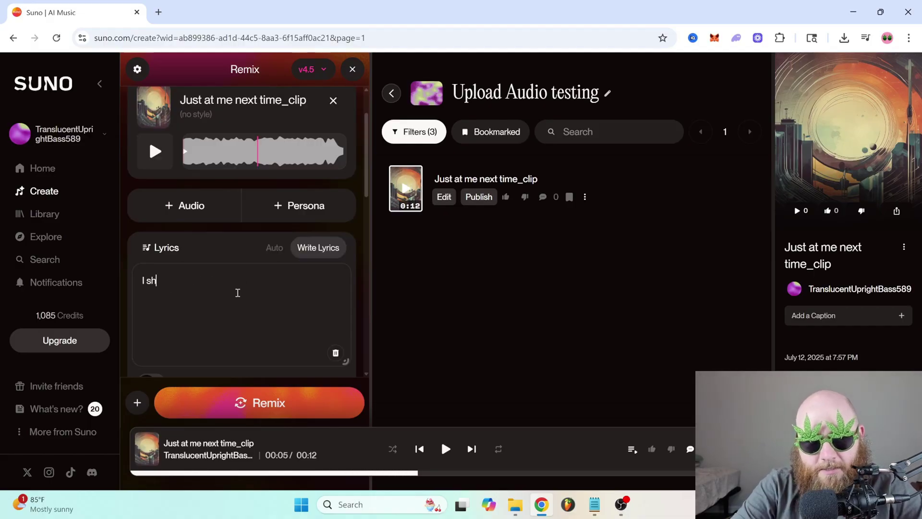
pyautogui.press('Return')
pyautogui.press('BackSpace')
pyautogui.press('Return')
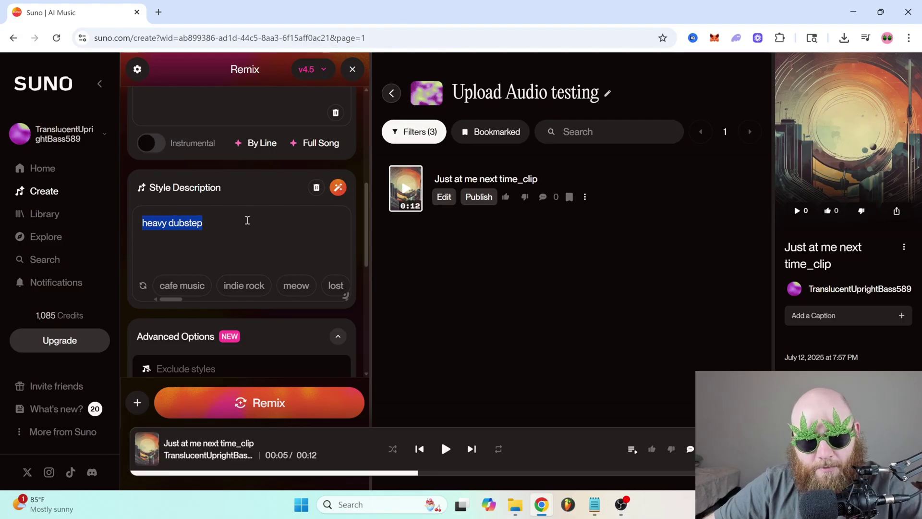
# Step: Boost the 'heavy dubstep' style into a paragraph beginning 'Thunderous sub-bass drives the track'
pyautogui.click(250, 220)
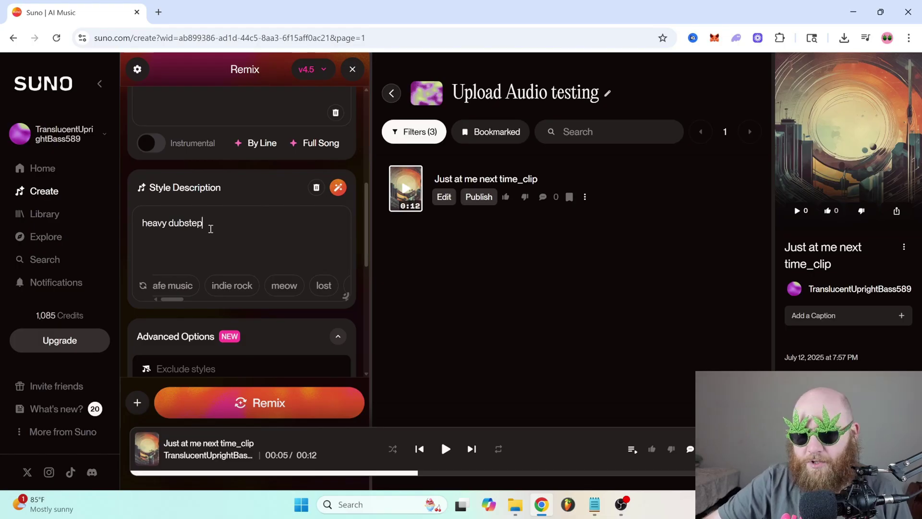
pyautogui.click(339, 188)
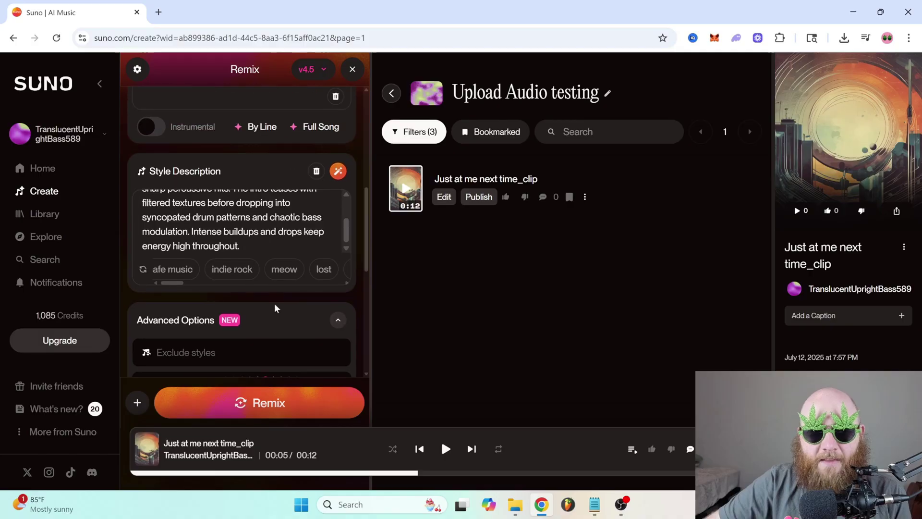
pyautogui.scroll(2, 277, 308)
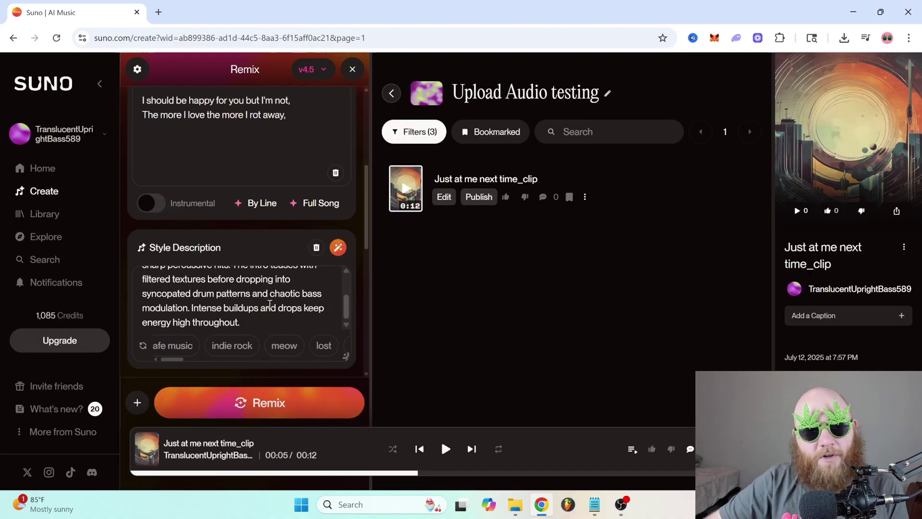
pyautogui.scroll(2, 270, 303)
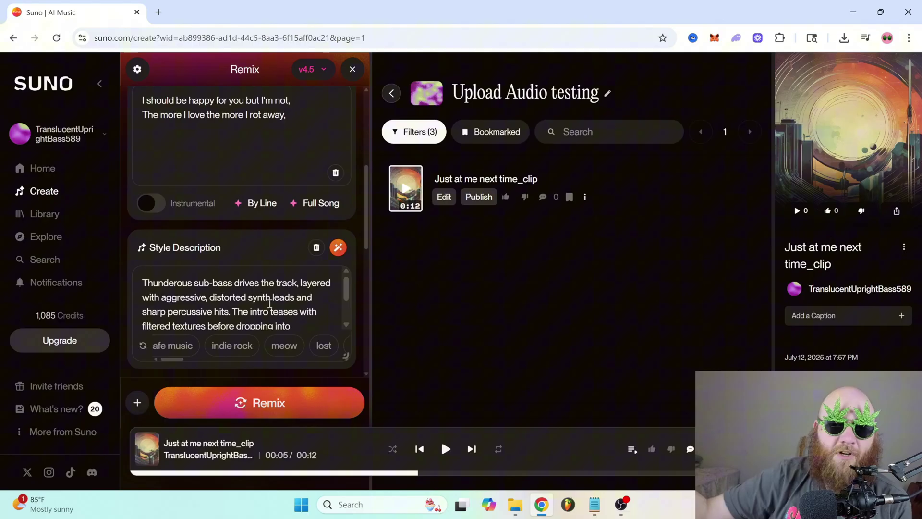
pyautogui.scroll(-2, 269, 304)
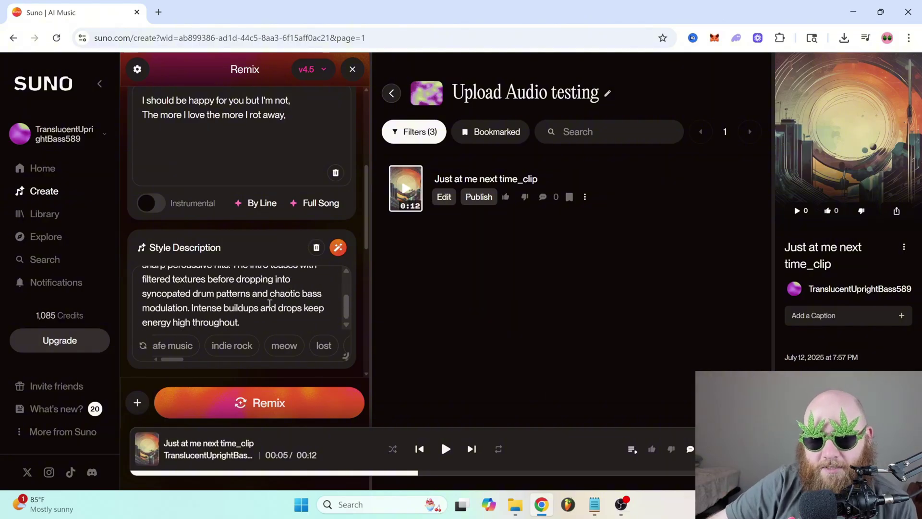
pyautogui.scroll(-4, 269, 304)
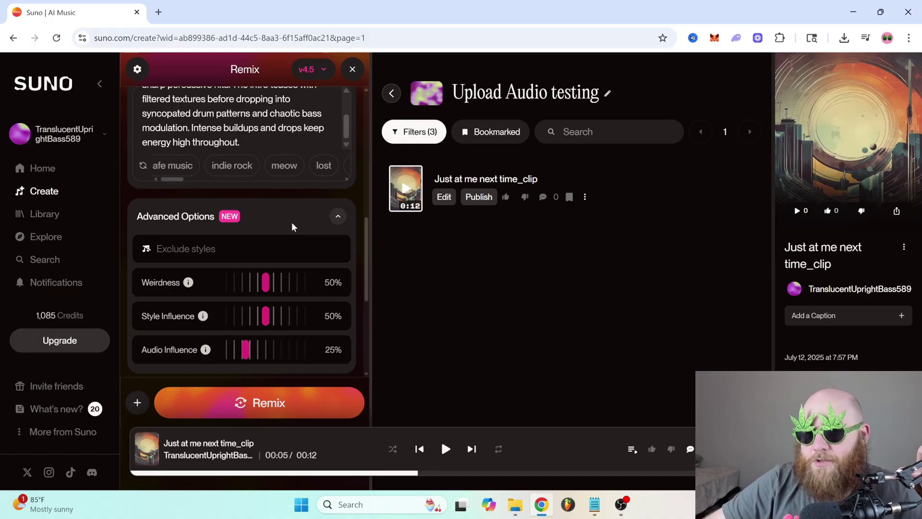
pyautogui.scroll(-1, 292, 222)
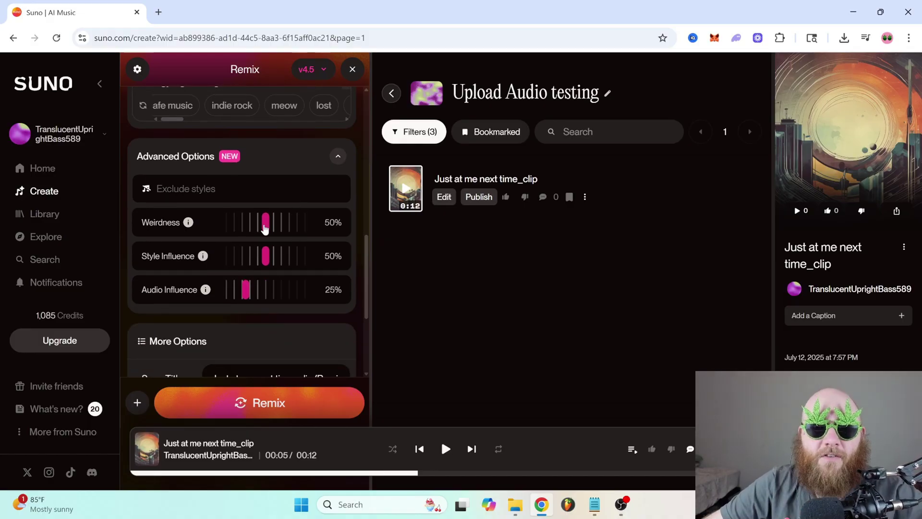
pyautogui.moveTo(288, 231); pyautogui.dragTo(265, 217)
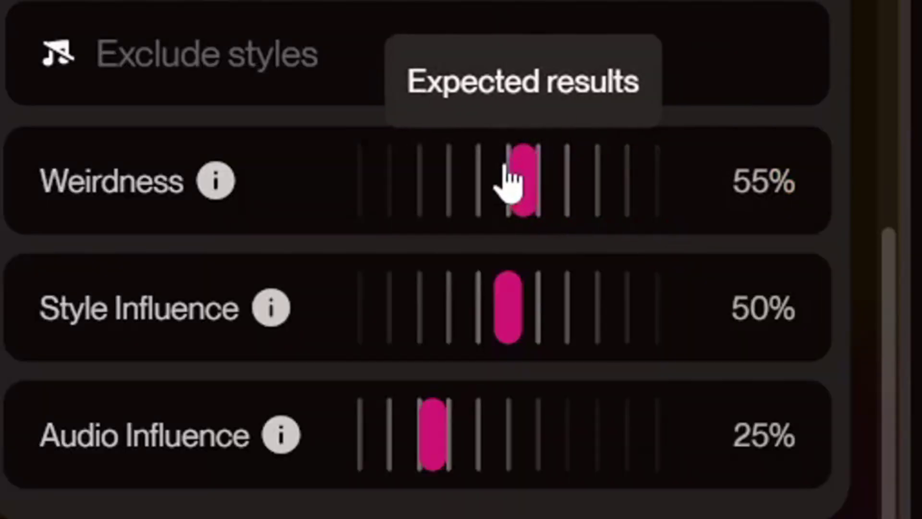
pyautogui.moveTo(509, 180)
pyautogui.mouseDown()
pyautogui.moveTo(495, 181)
pyautogui.moveTo(503, 180)
pyautogui.mouseUp()
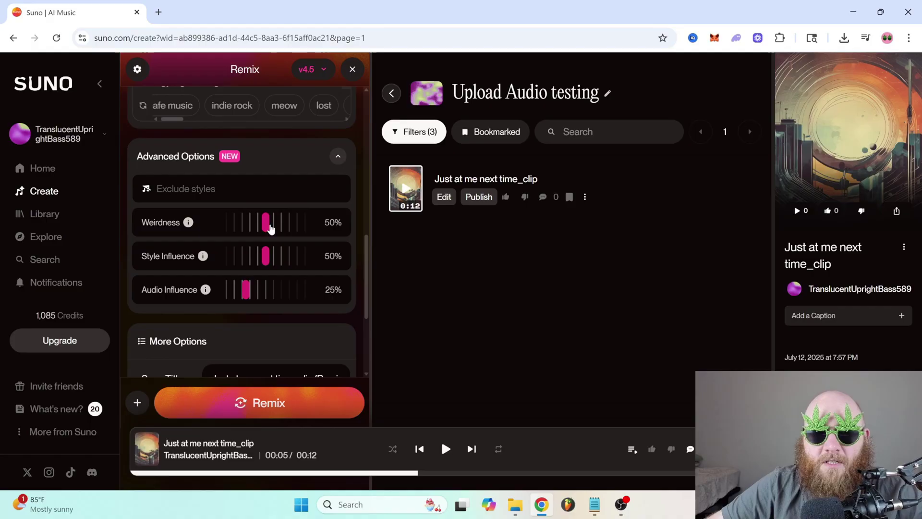
pyautogui.moveTo(269, 224)
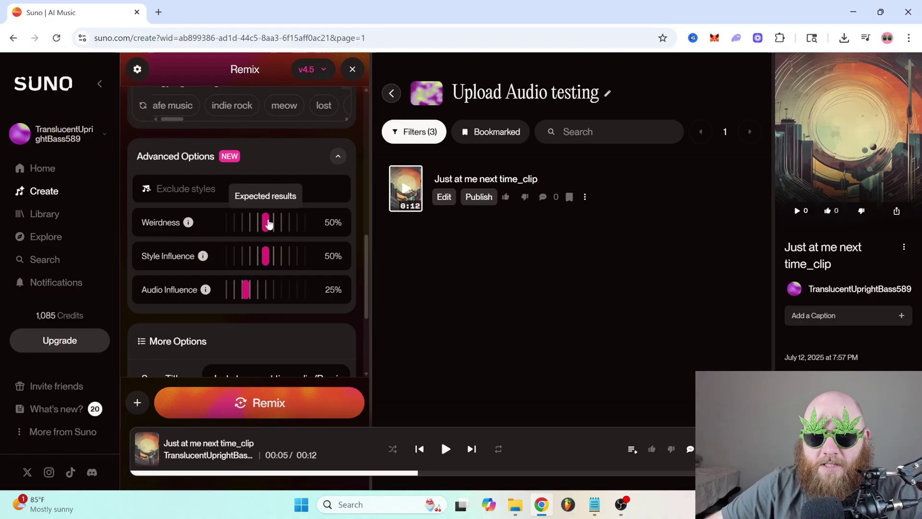
pyautogui.moveTo(269, 224); pyautogui.dragTo(267, 226)
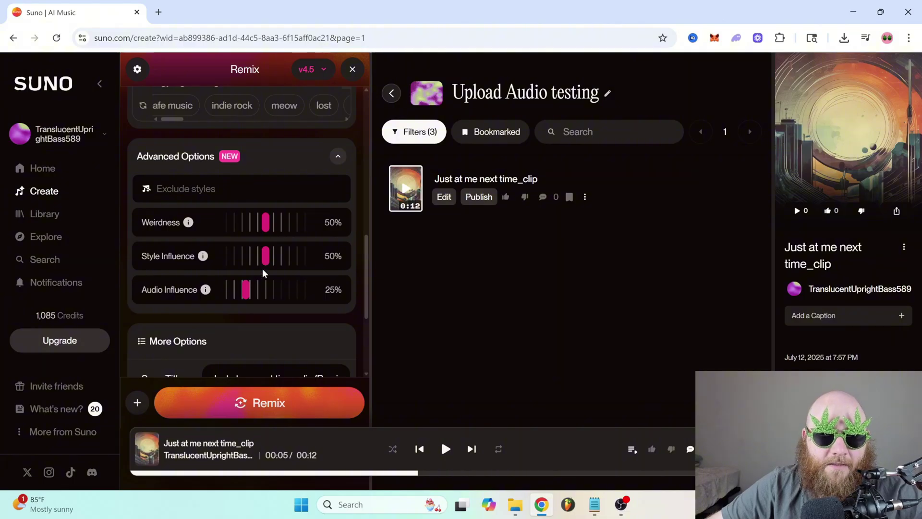
pyautogui.moveTo(268, 257)
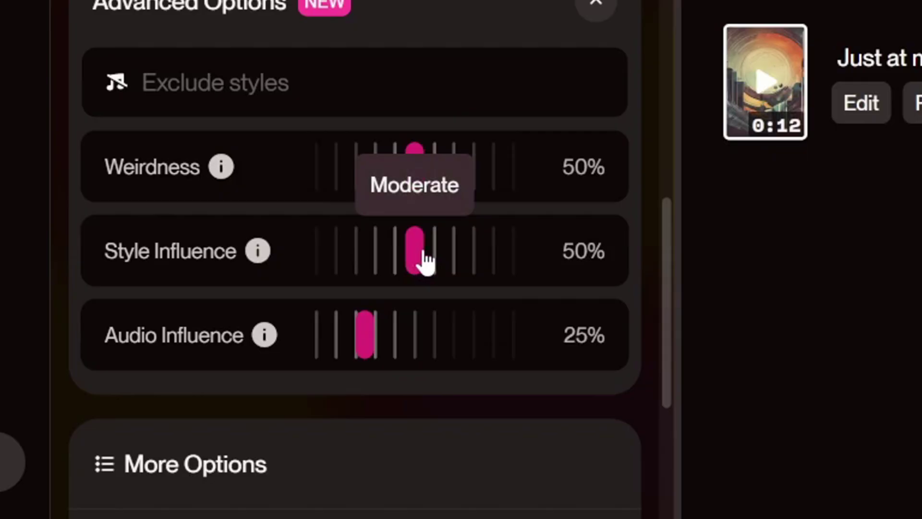
pyautogui.scroll(6, 434, 260)
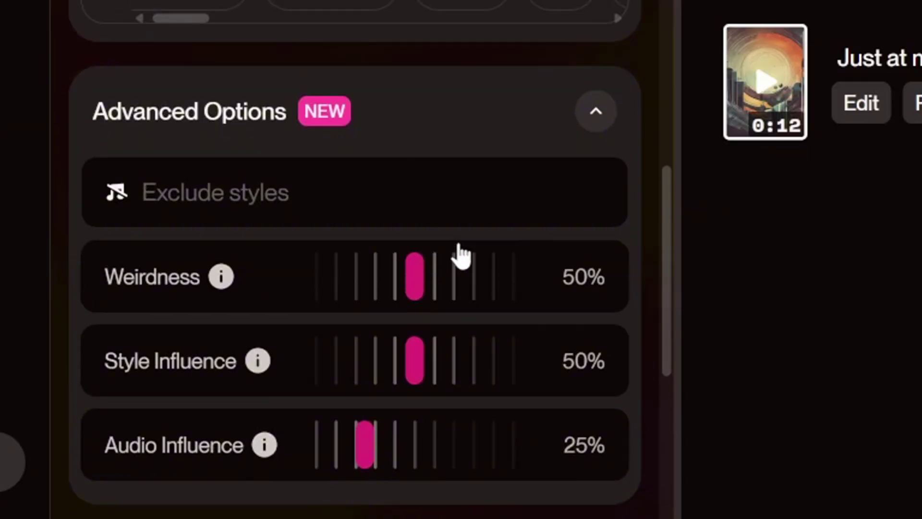
pyautogui.scroll(-6, 425, 249)
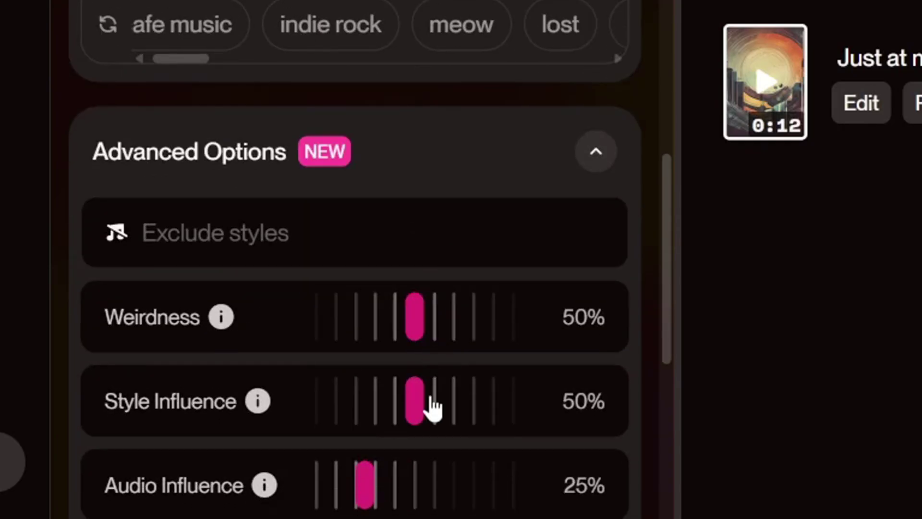
pyautogui.moveTo(414, 426)
pyautogui.moveTo(366, 495)
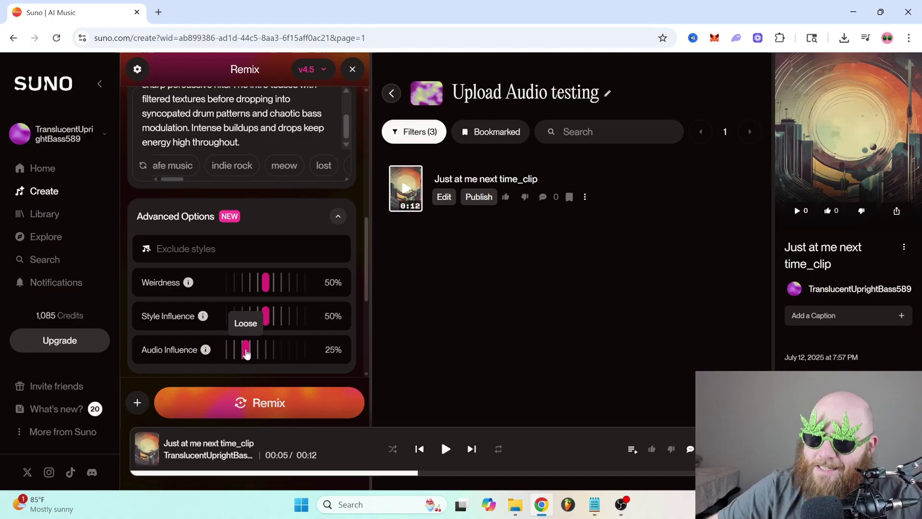
# Step: Generate a first pair of heavy dubstep cover remixes of the clip
pyautogui.scroll(4, 283, 264)
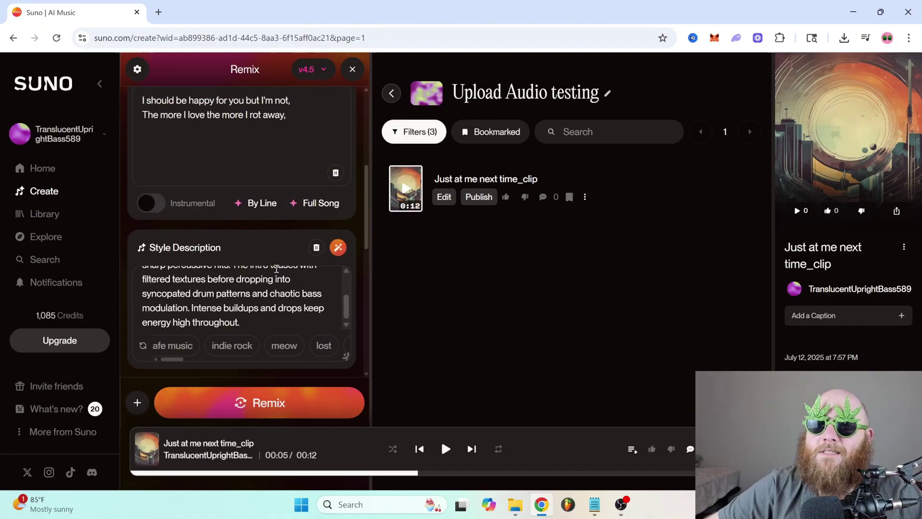
pyautogui.scroll(-3, 277, 269)
pyautogui.scroll(-3, 276, 268)
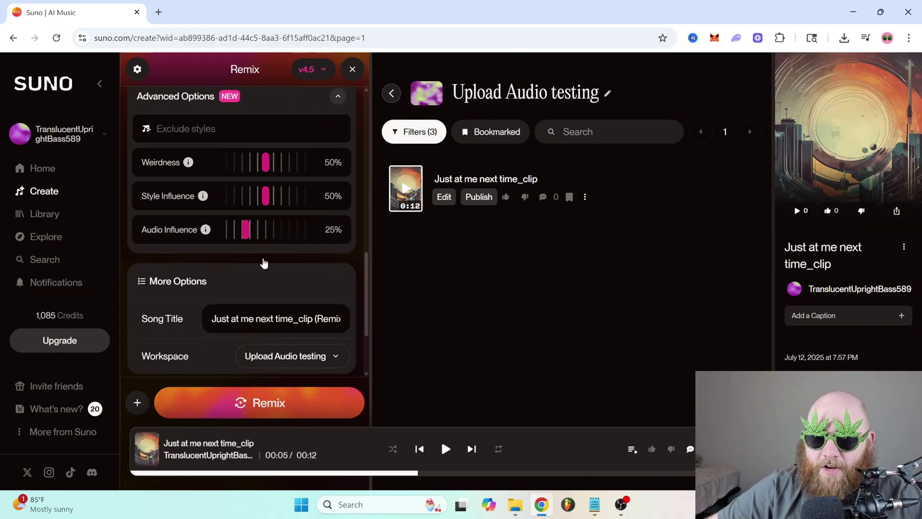
pyautogui.scroll(-2, 275, 299)
pyautogui.scroll(2, 288, 279)
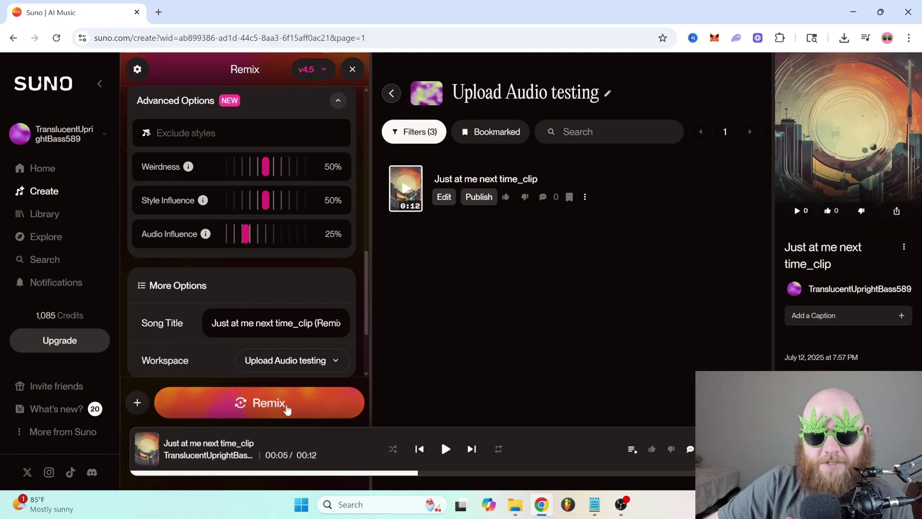
pyautogui.click(286, 408)
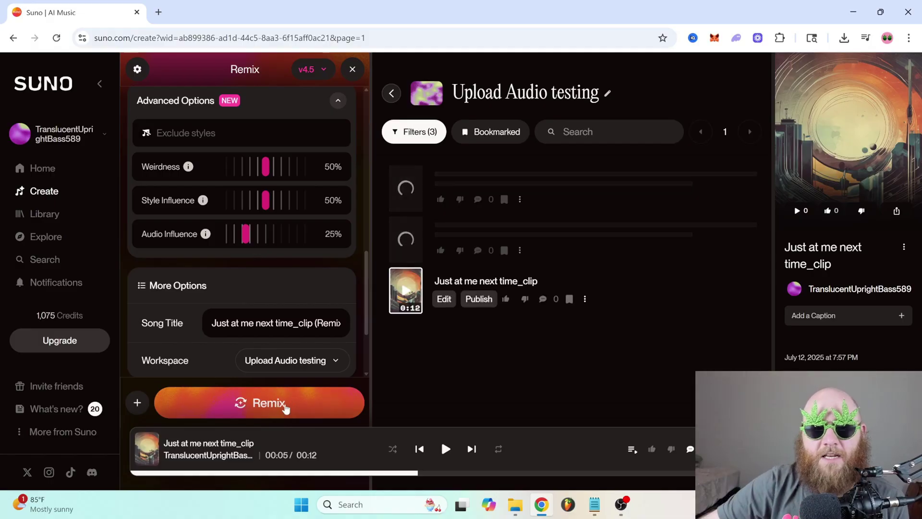
# Step: Generate more remixes with Audio Influence at 100%, then another pair at 29%
pyautogui.moveTo(246, 234); pyautogui.dragTo(373, 256)
pyautogui.click(288, 402)
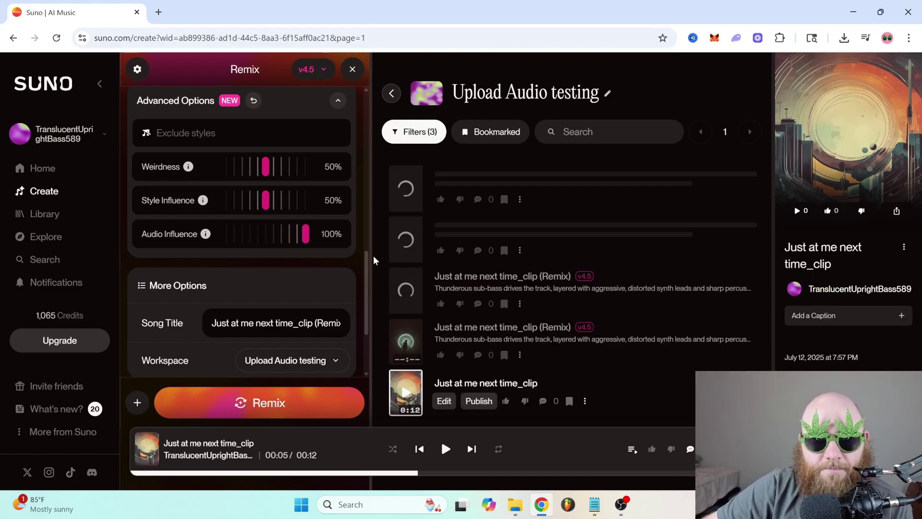
pyautogui.click(301, 400)
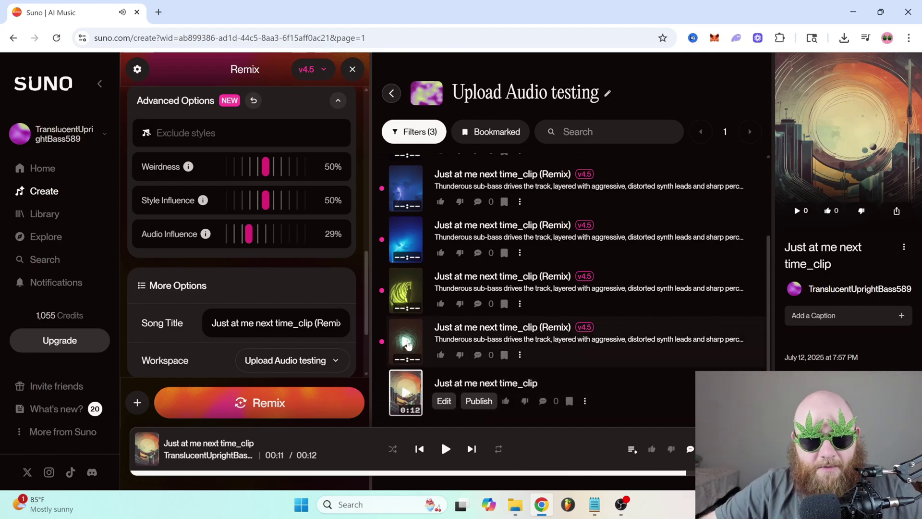
# Step: Play the 2:52 remix, scrub back to about 00:14, and pause it at 00:53
pyautogui.click(406, 342)
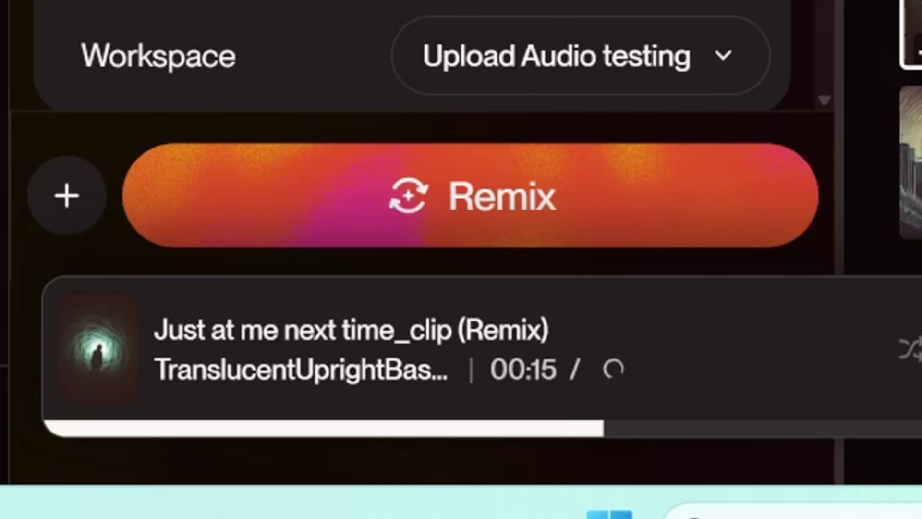
pyautogui.click(445, 449)
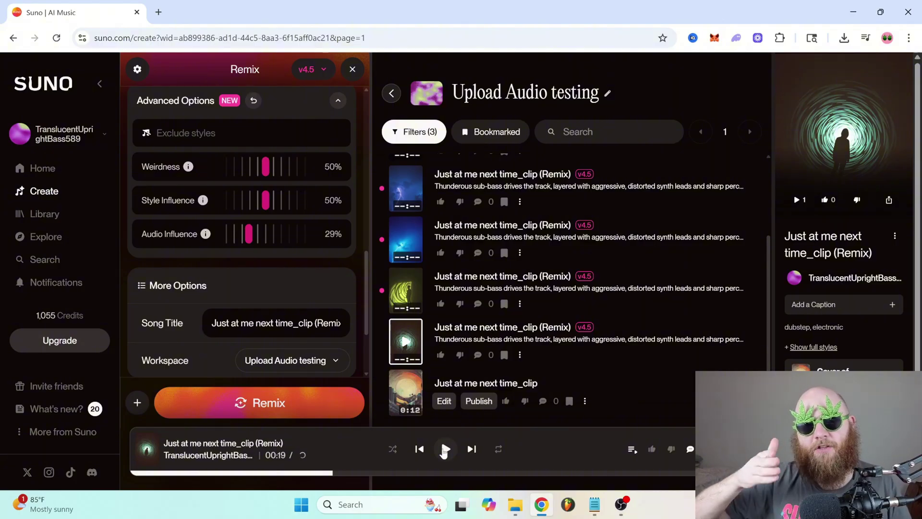
pyautogui.click(283, 475)
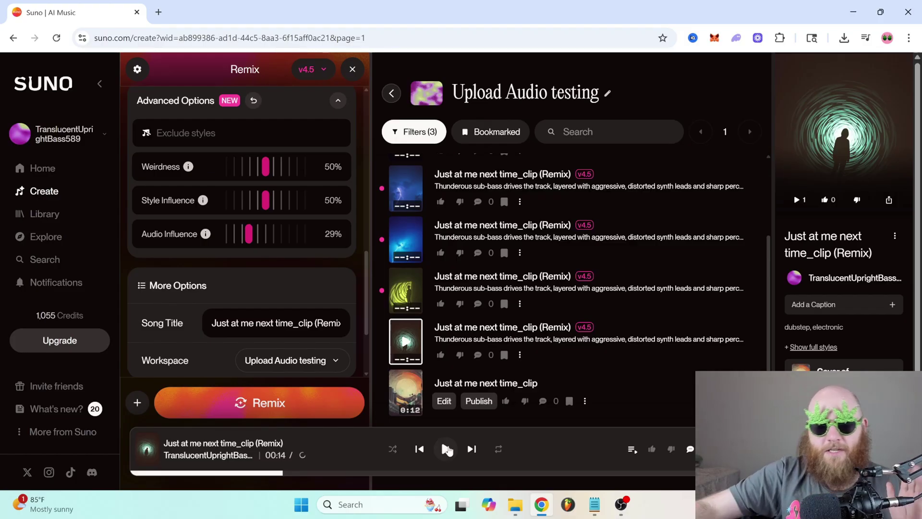
pyautogui.click(447, 451)
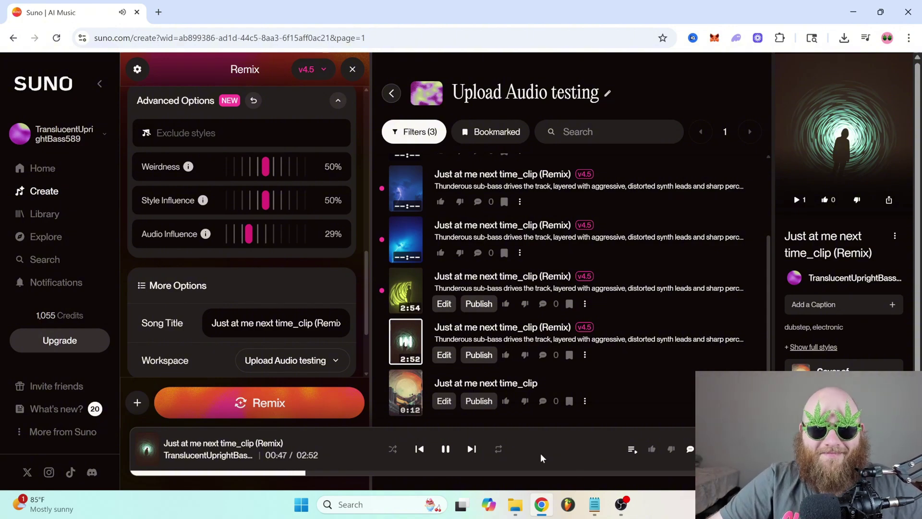
pyautogui.click(446, 449)
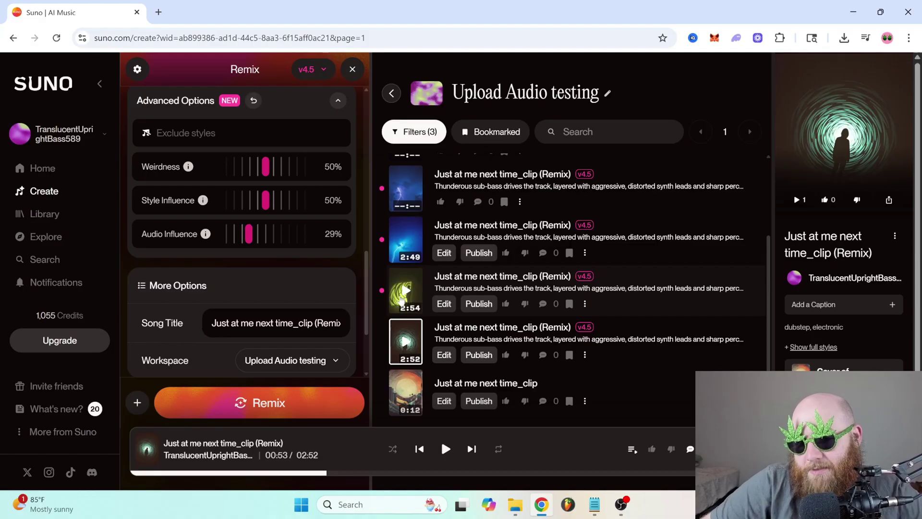
# Step: Play the 2:49 remix, then skip ahead to about 00:37 and pause it
pyautogui.scroll(2, 405, 291)
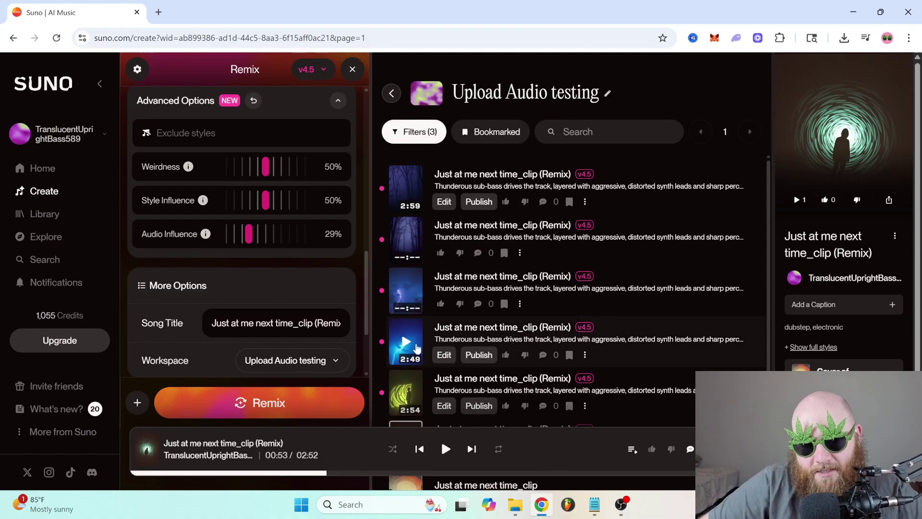
pyautogui.click(406, 342)
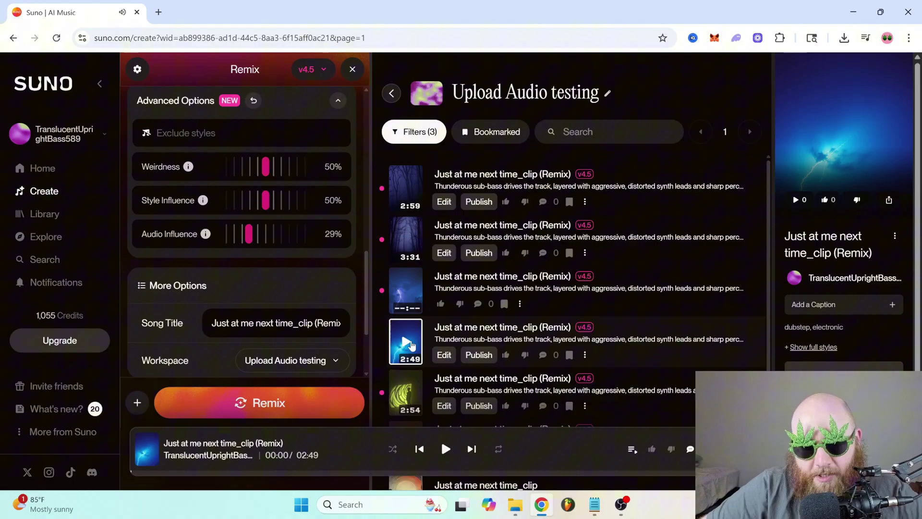
pyautogui.click(411, 344)
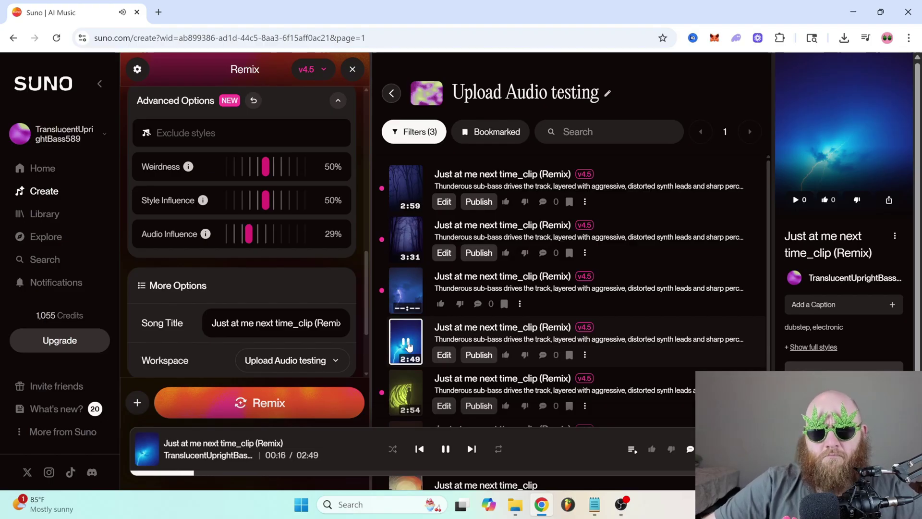
pyautogui.click(407, 344)
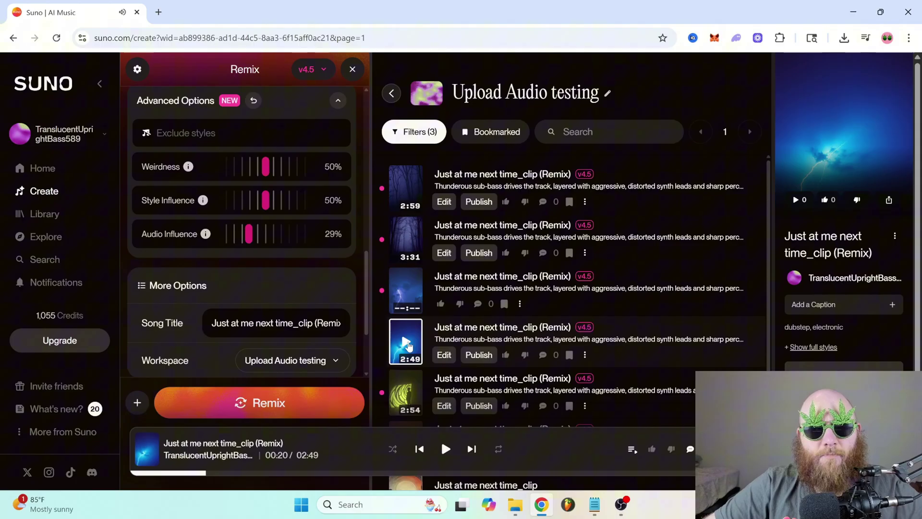
pyautogui.click(408, 327)
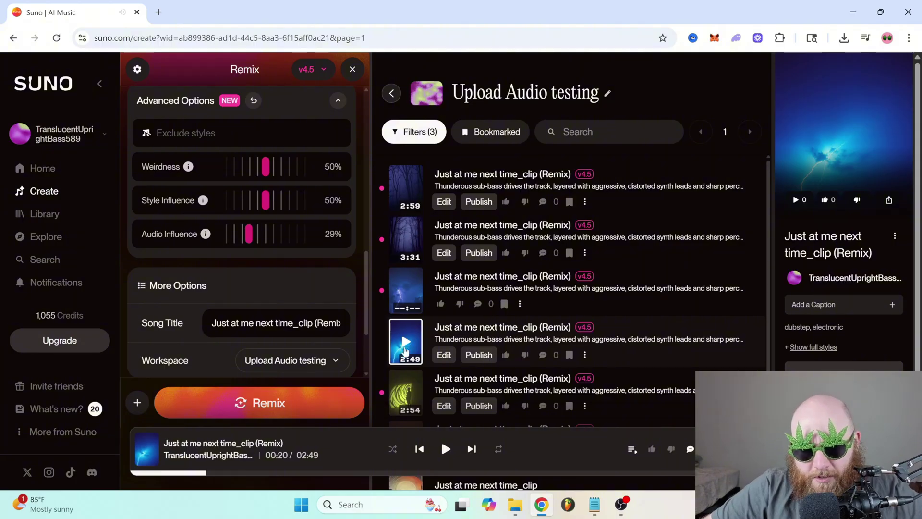
pyautogui.click(272, 473)
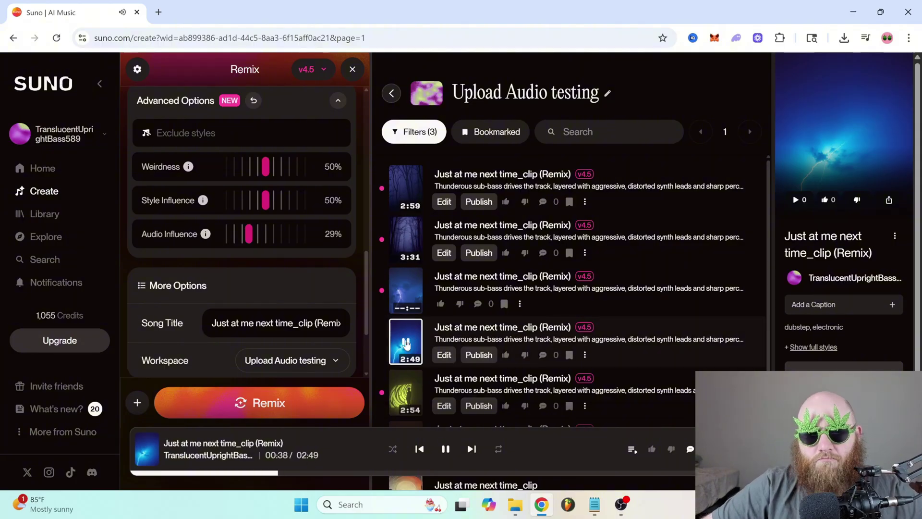
pyautogui.click(406, 344)
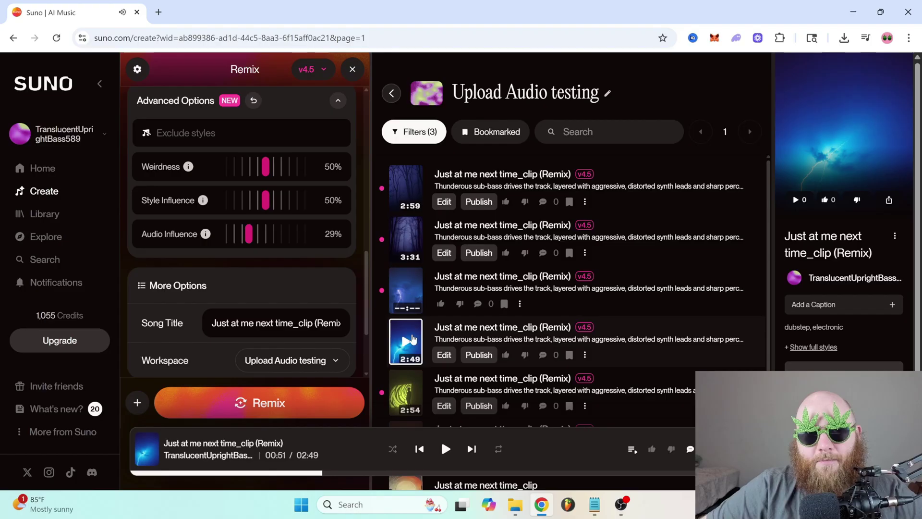
# Step: Replay the 2:49 remix from around 00:24, then pause it
pyautogui.click(220, 473)
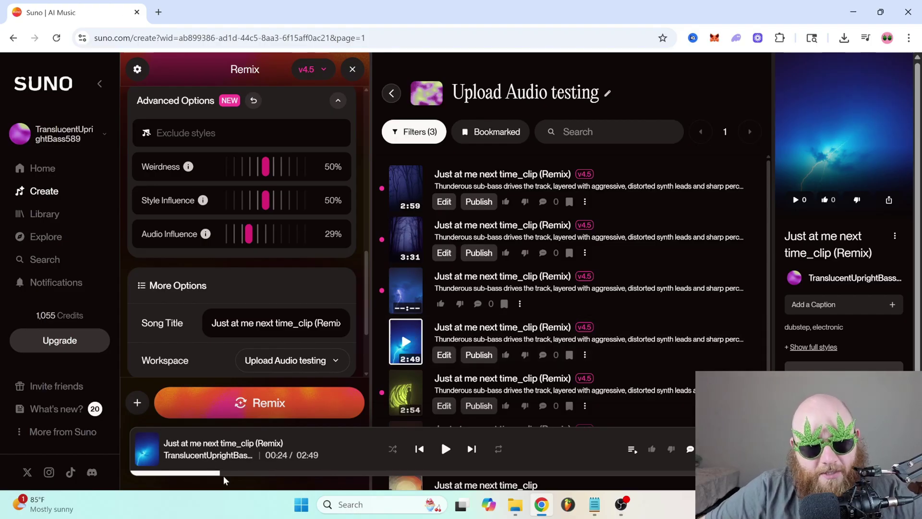
pyautogui.click(450, 452)
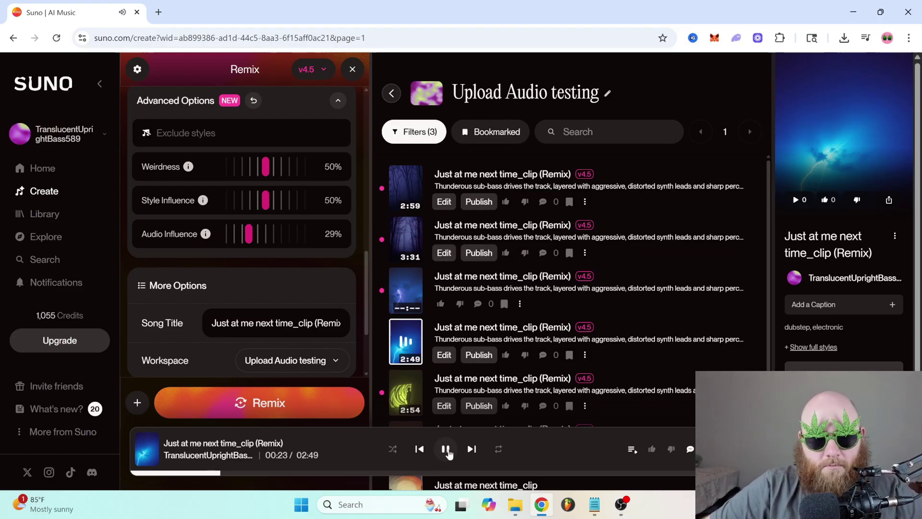
pyautogui.click(447, 450)
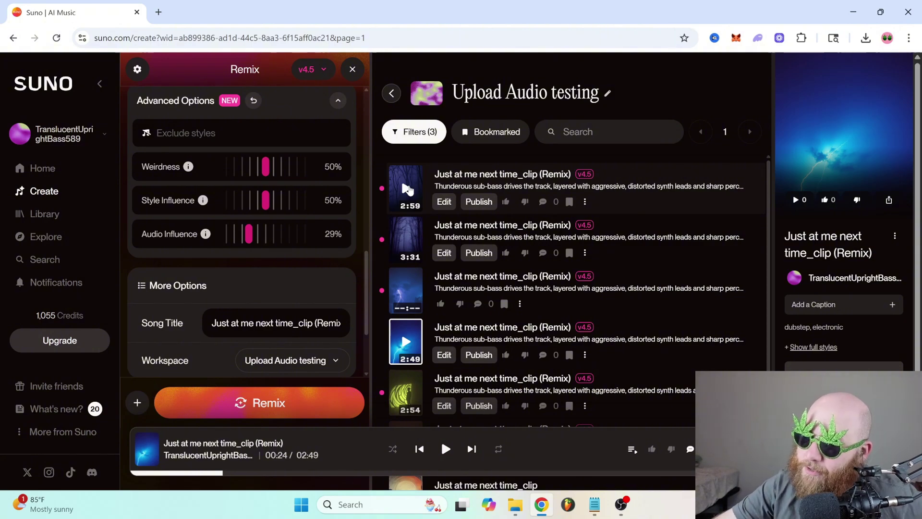
# Step: Play the 2:59 remix and pause it at 00:58
pyautogui.click(407, 189)
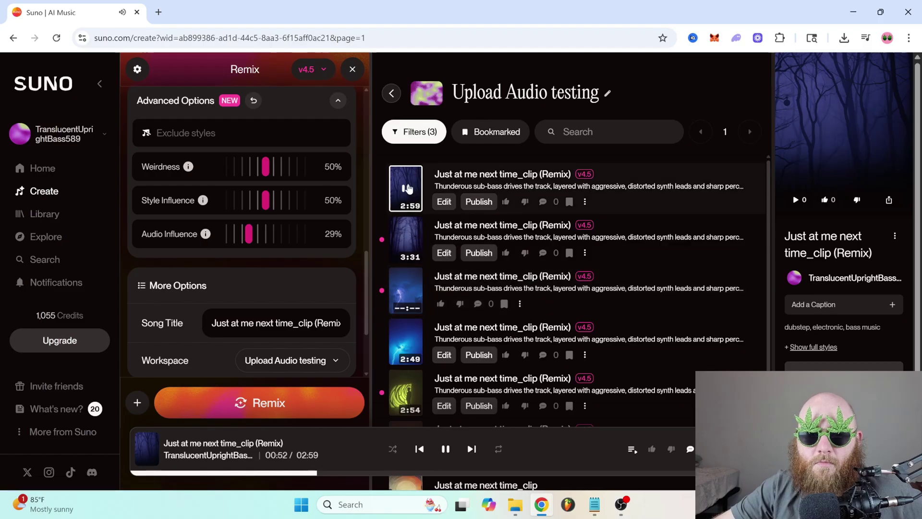
pyautogui.click(407, 188)
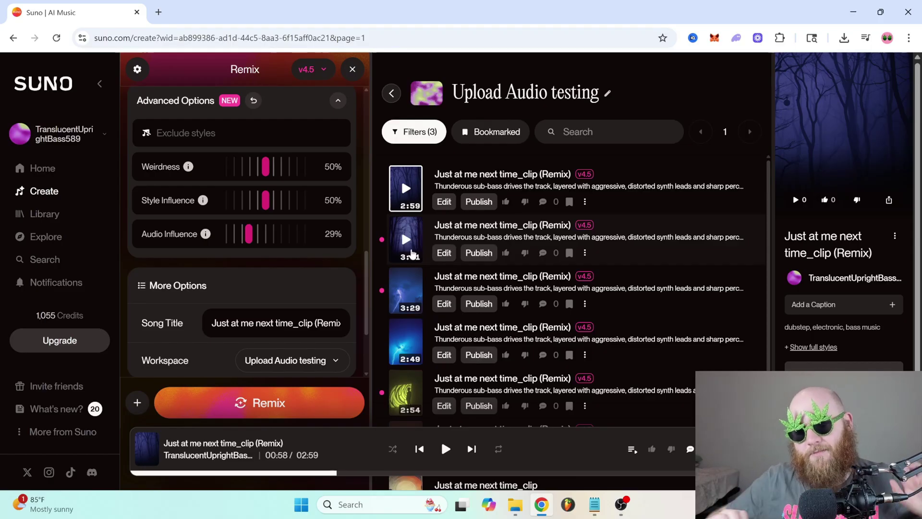
# Step: Create a 1.50x speed version of the original clip using Speed mode
pyautogui.scroll(-2, 292, 314)
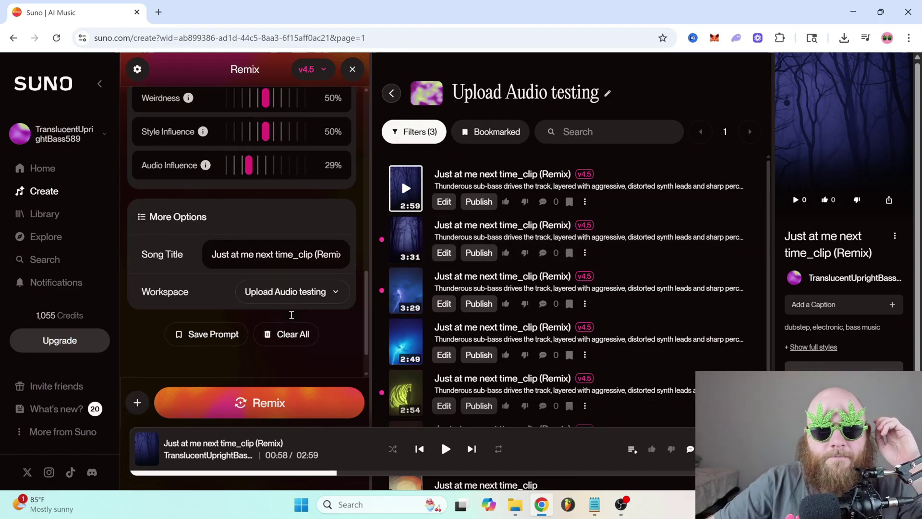
pyautogui.scroll(10, 292, 315)
pyautogui.click(337, 115)
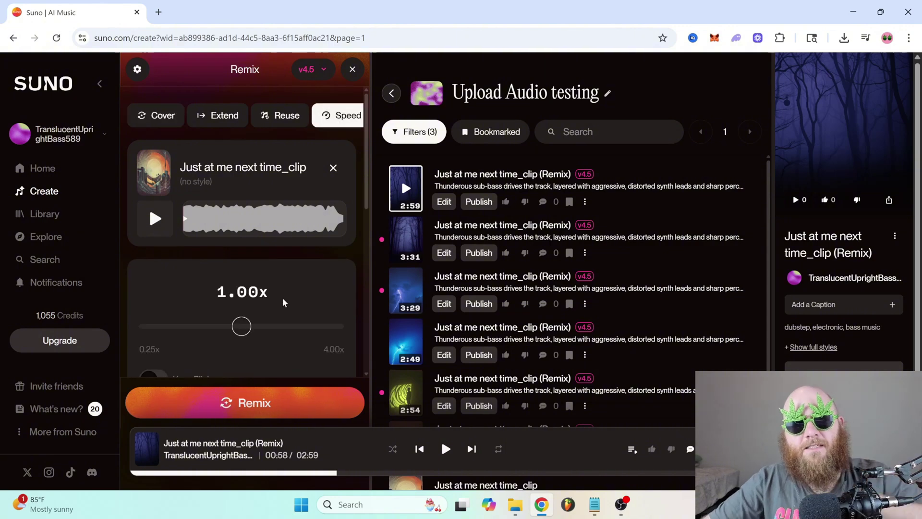
pyautogui.scroll(-4, 268, 289)
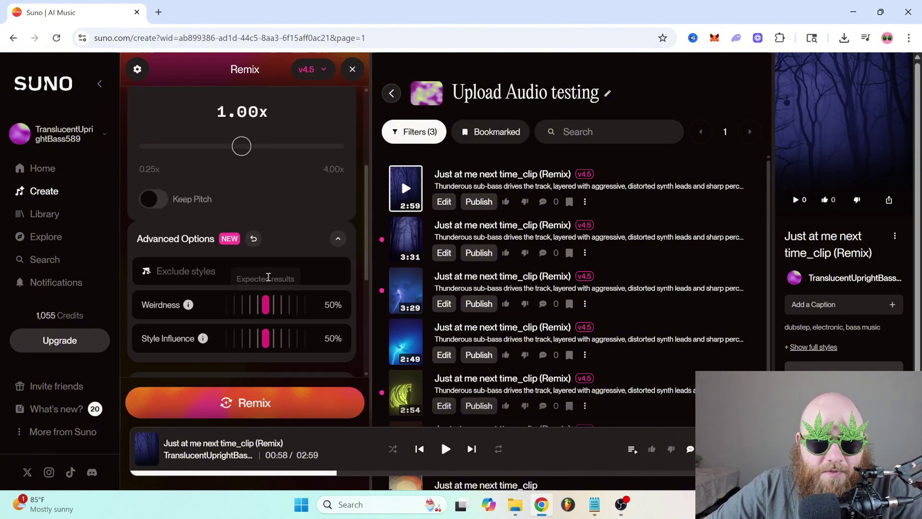
pyautogui.scroll(3, 268, 277)
pyautogui.moveTo(241, 267); pyautogui.dragTo(258, 267)
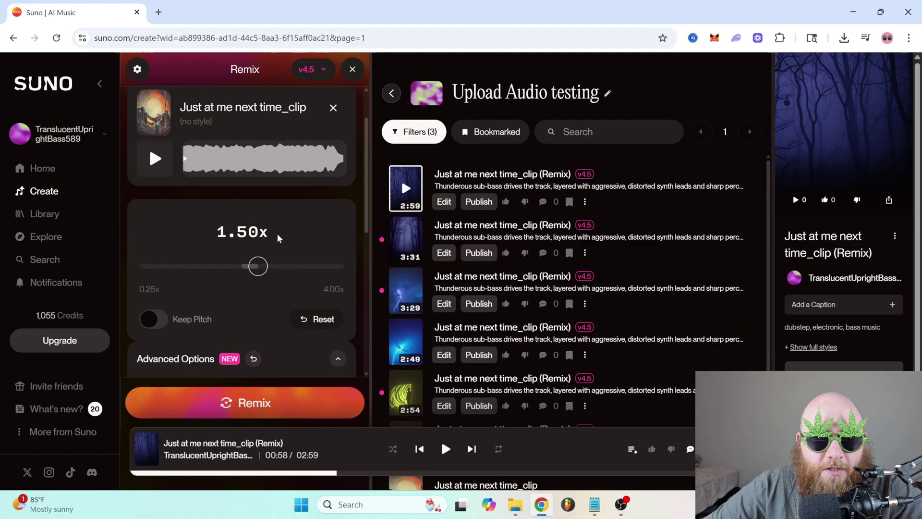
pyautogui.scroll(-8, 278, 238)
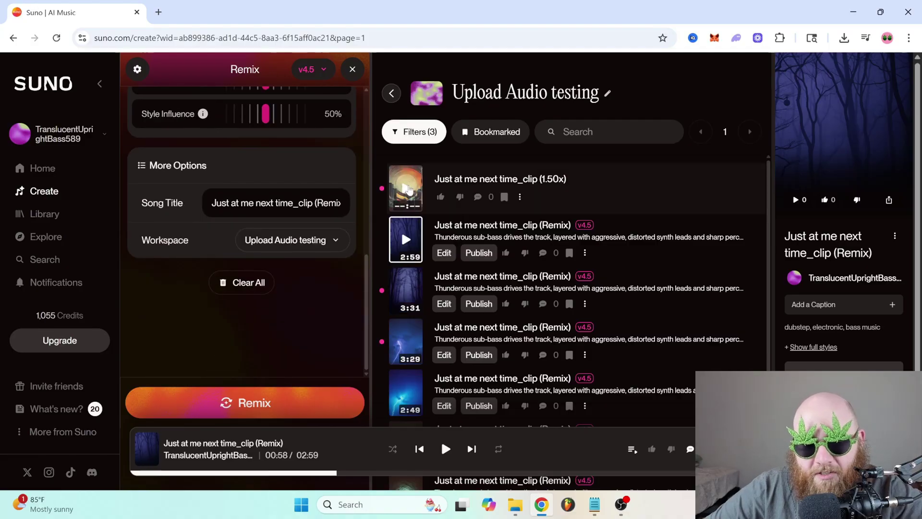
# Step: Preview the new 0:08 sped-up clip, pausing it at 0:03
pyautogui.click(406, 188)
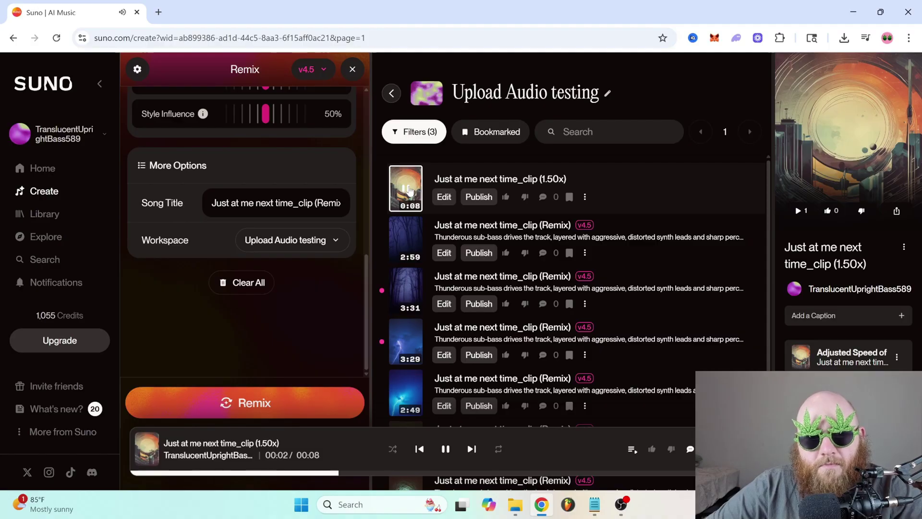
pyautogui.click(408, 190)
pyautogui.scroll(5, 321, 222)
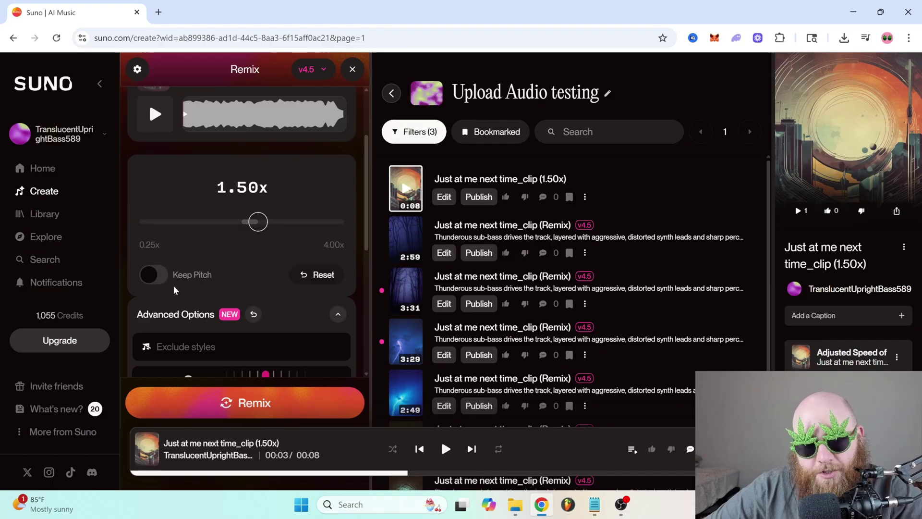
pyautogui.scroll(3, 168, 278)
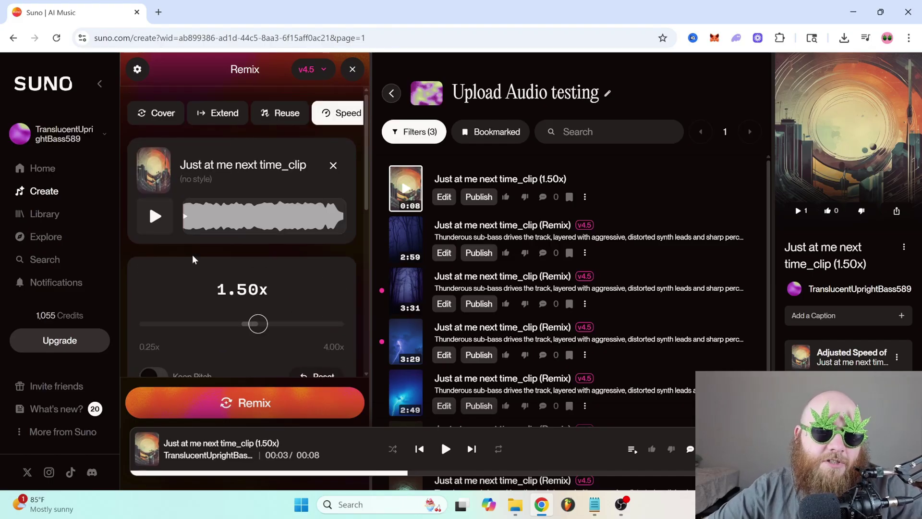
# Step: Switch the Remix panel to Extend mode, extending the original clip from 00:12
pyautogui.click(217, 115)
pyautogui.scroll(3, 300, 292)
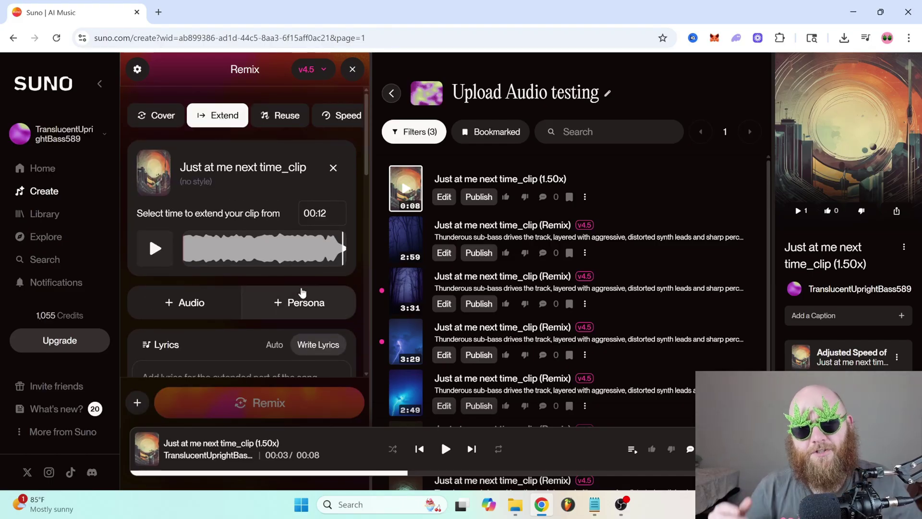